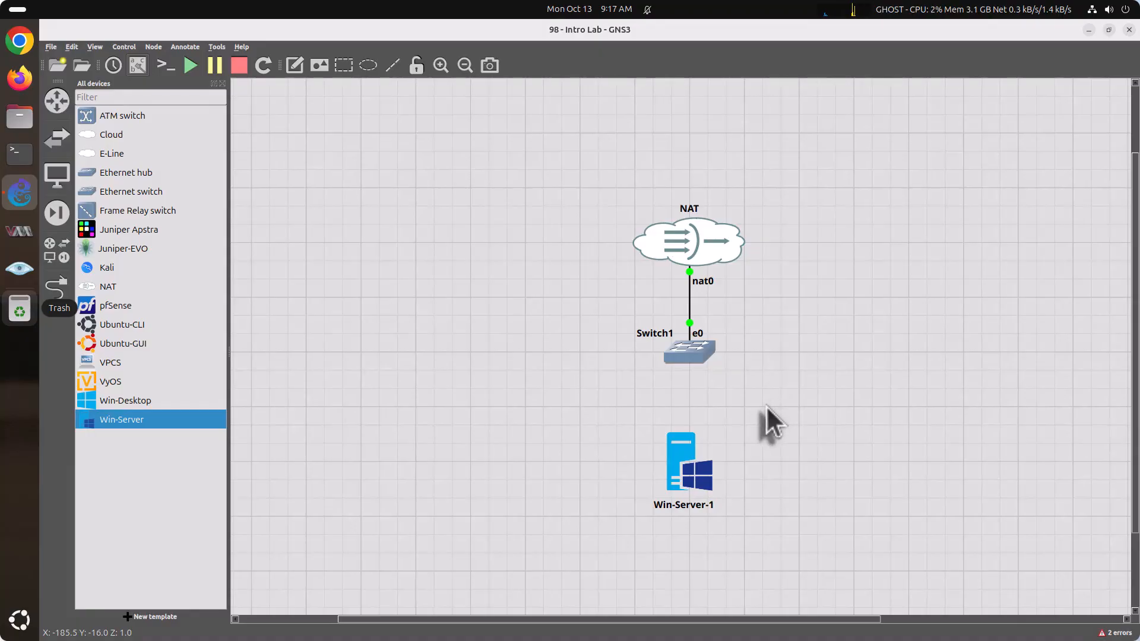
- Open the configuration of the Win-Server-1 node and set its RAM to 16384 MB
right_click(682, 457)
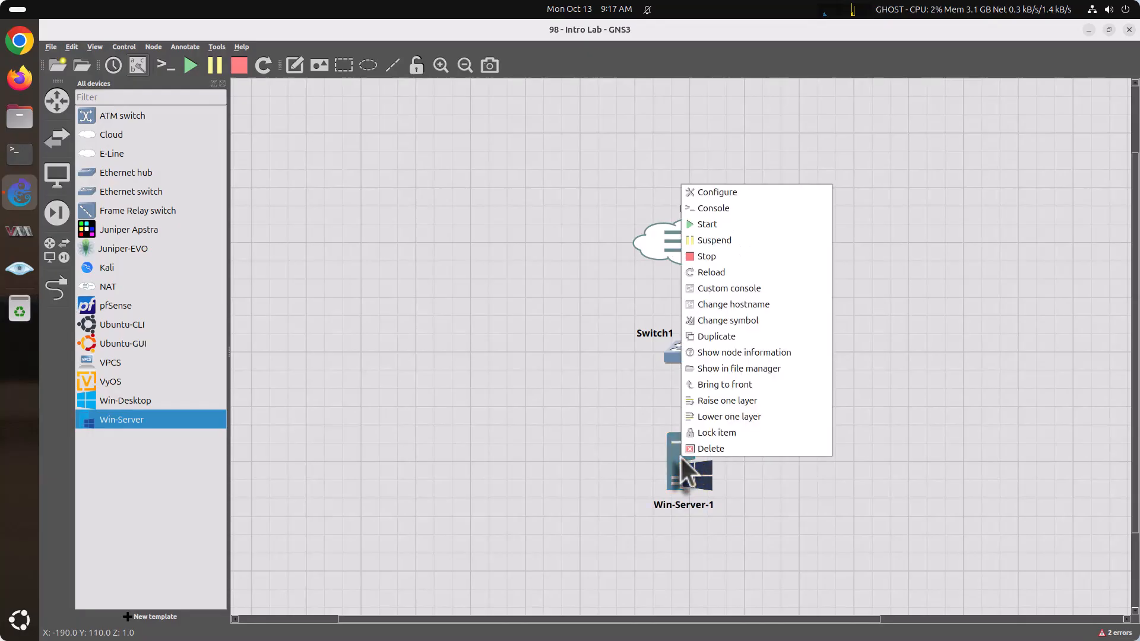
click(715, 191)
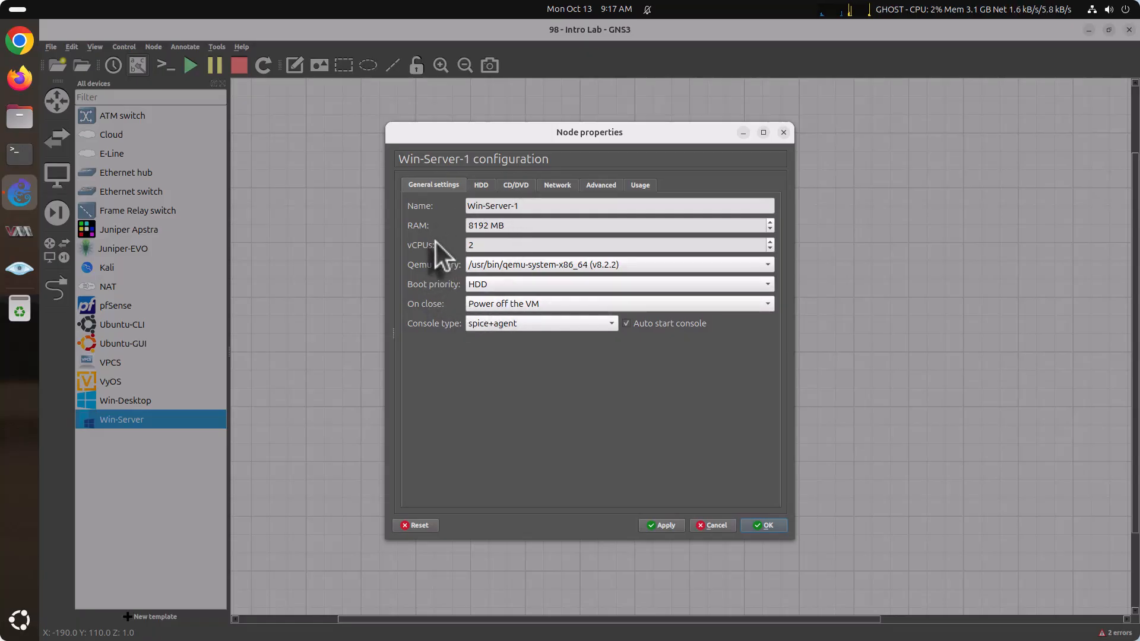
drag(503, 225, 467, 227)
key(Home)
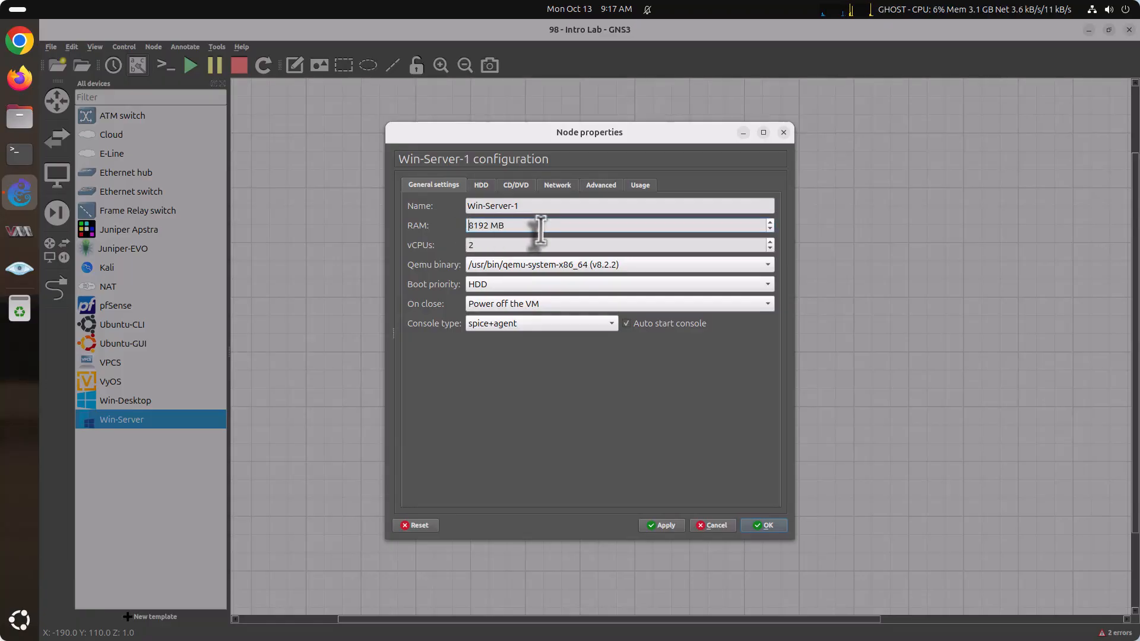
key(Delete)
key(Delete)
key(Delete)
key(Delete)
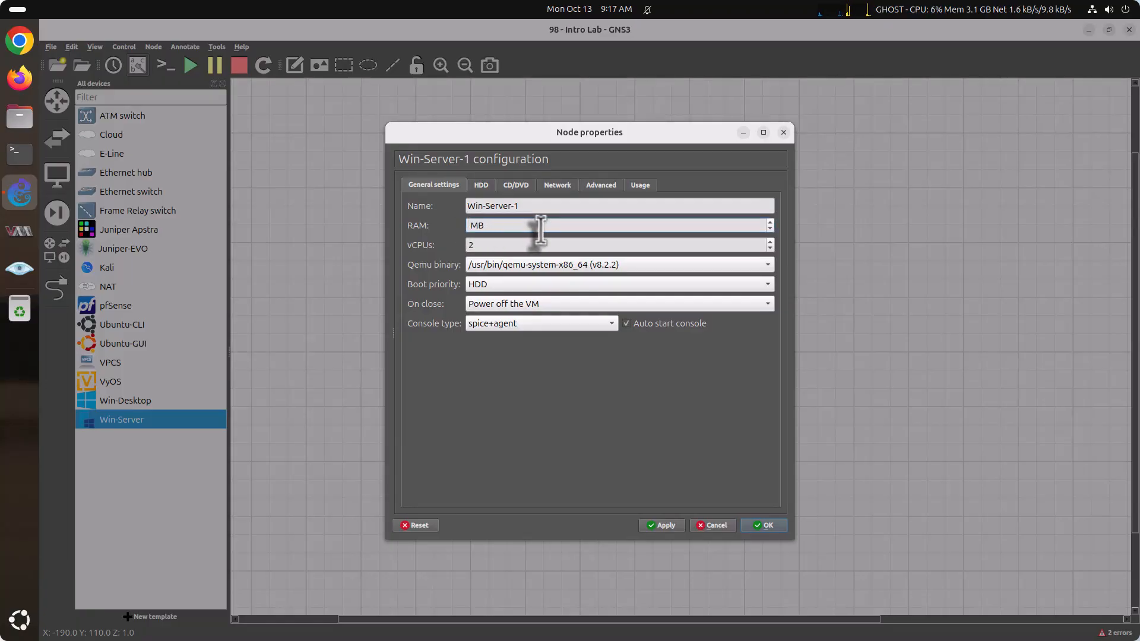
text(16384)
- Set the Win-Server-1 node's vCPUs to 3 and apply the changes
click(495, 245)
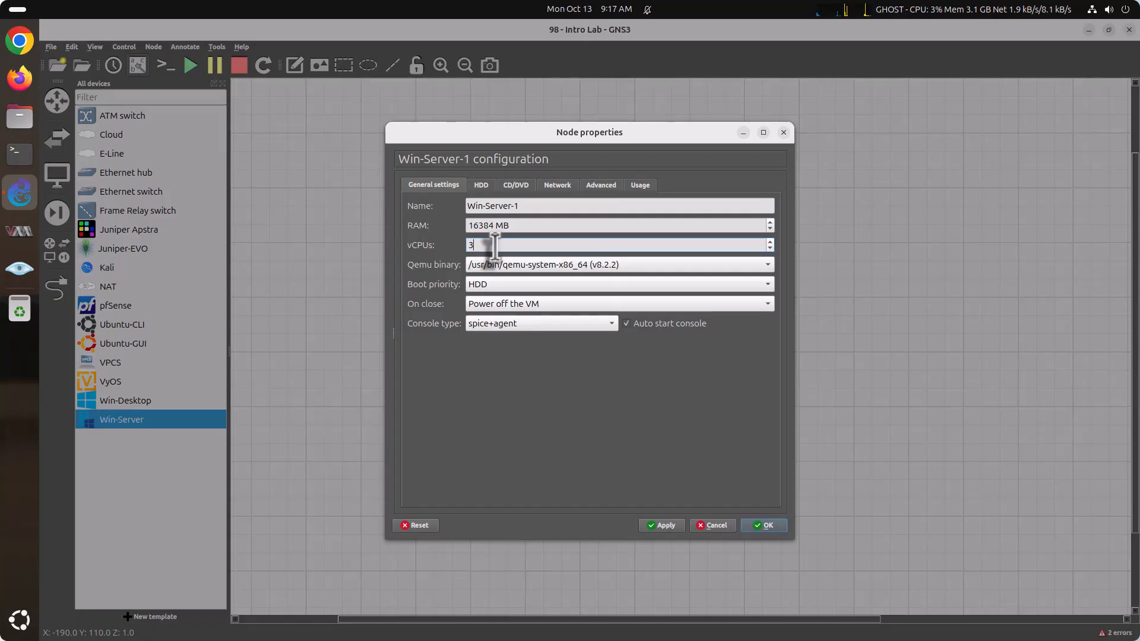
key(BackSpace)
text(3)
key(BackSpace)
text(3)
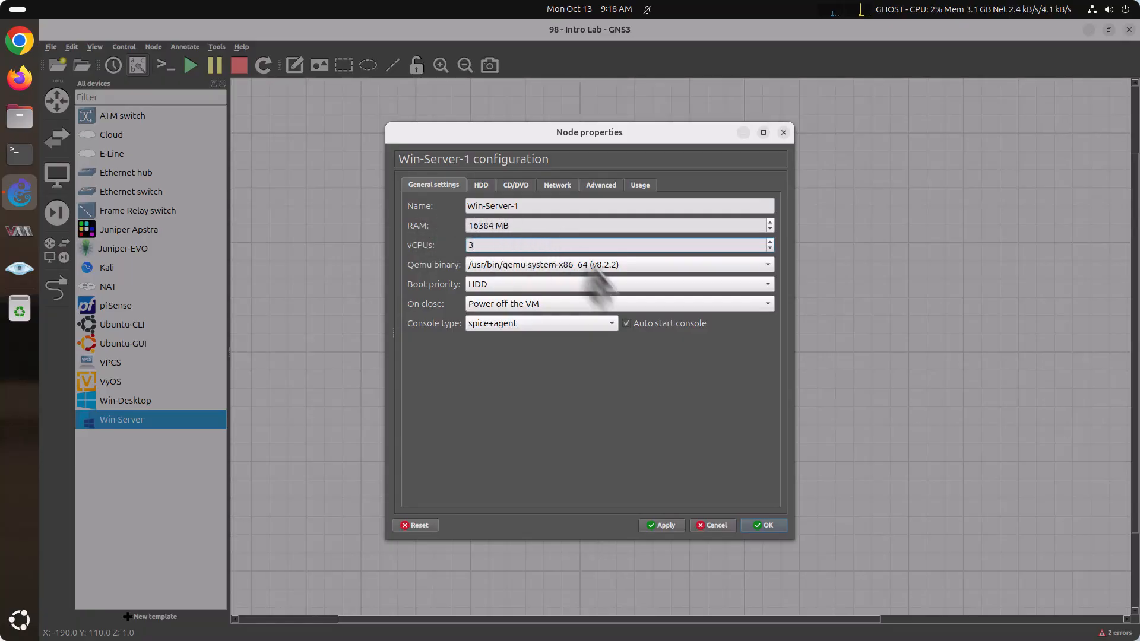
click(660, 526)
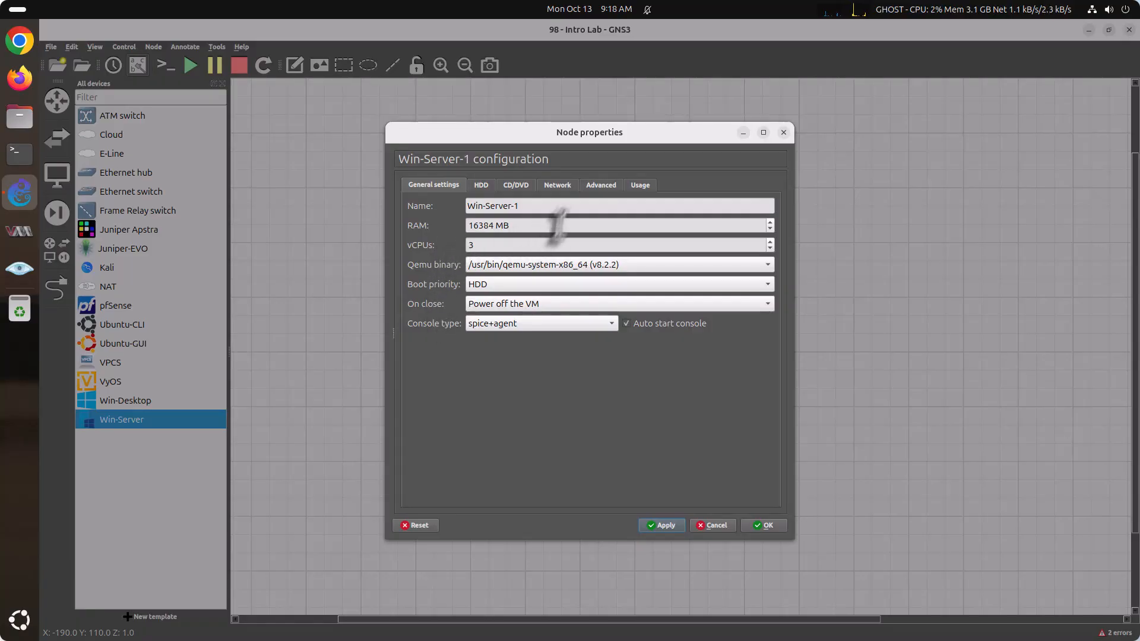
- Review the remaining Win-Server-1 settings, set its network adapters to 4, and save the configuration
click(480, 185)
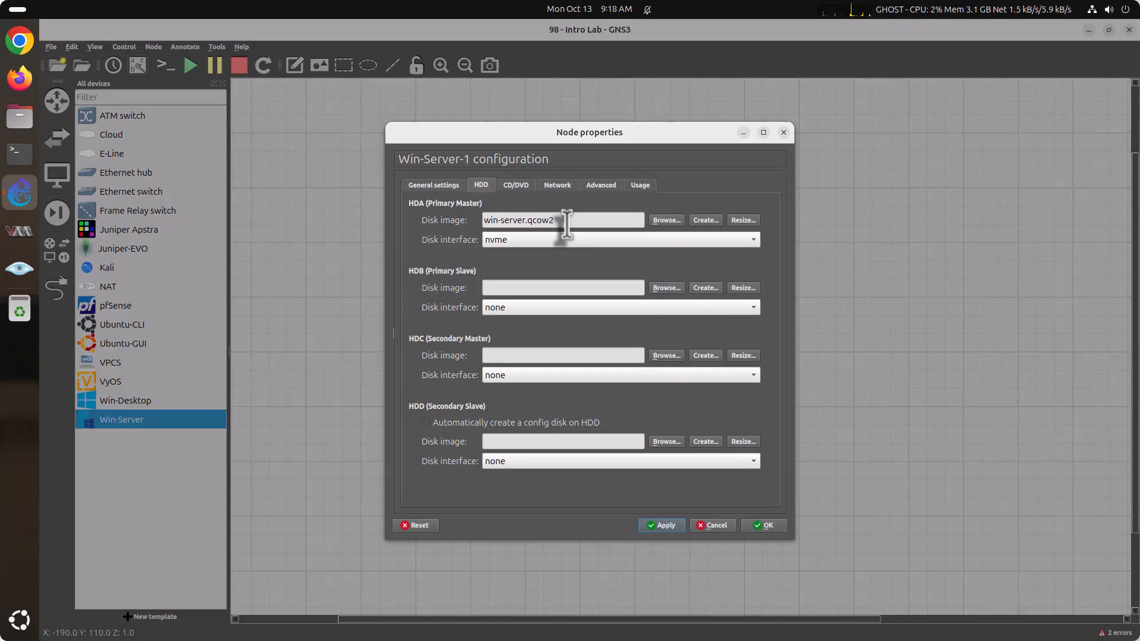
click(516, 185)
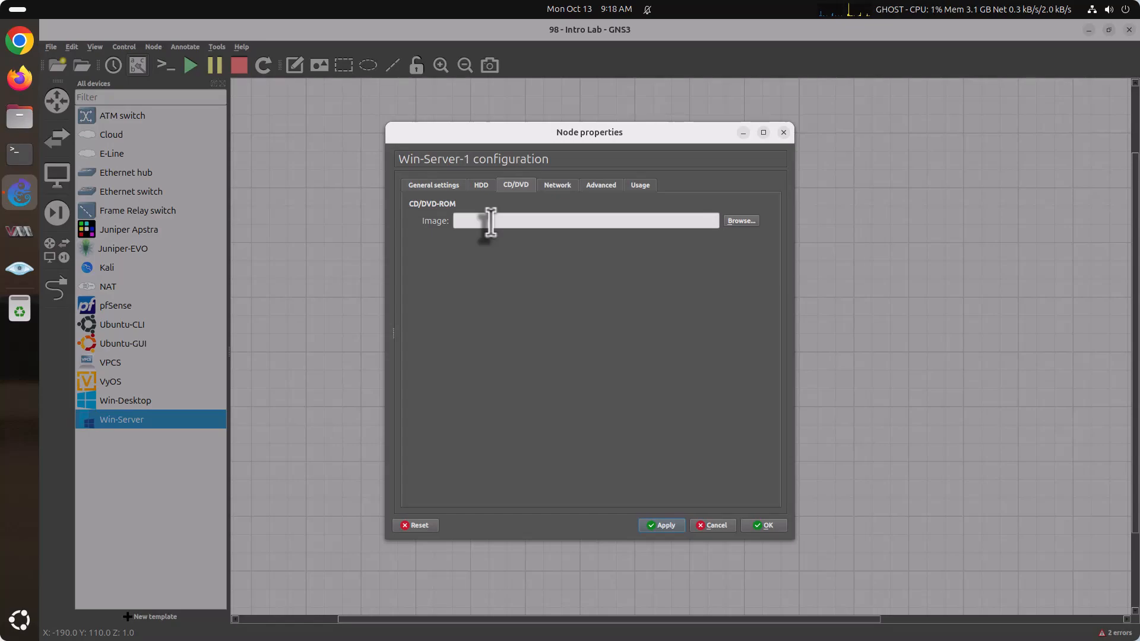
click(555, 186)
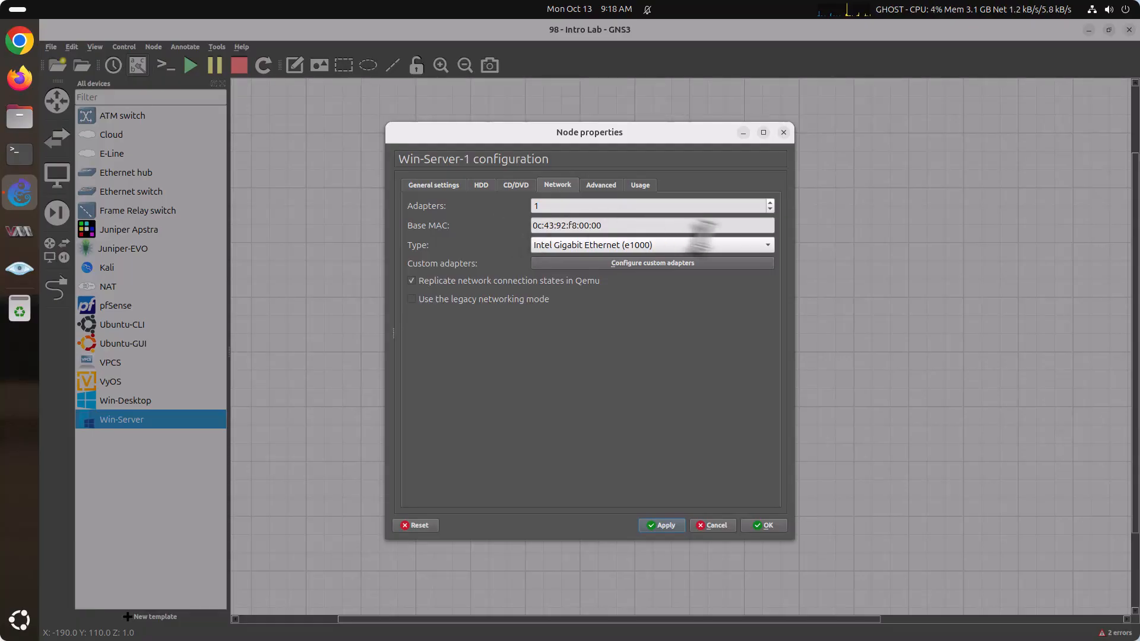
click(770, 203)
click(770, 203)
click(770, 203)
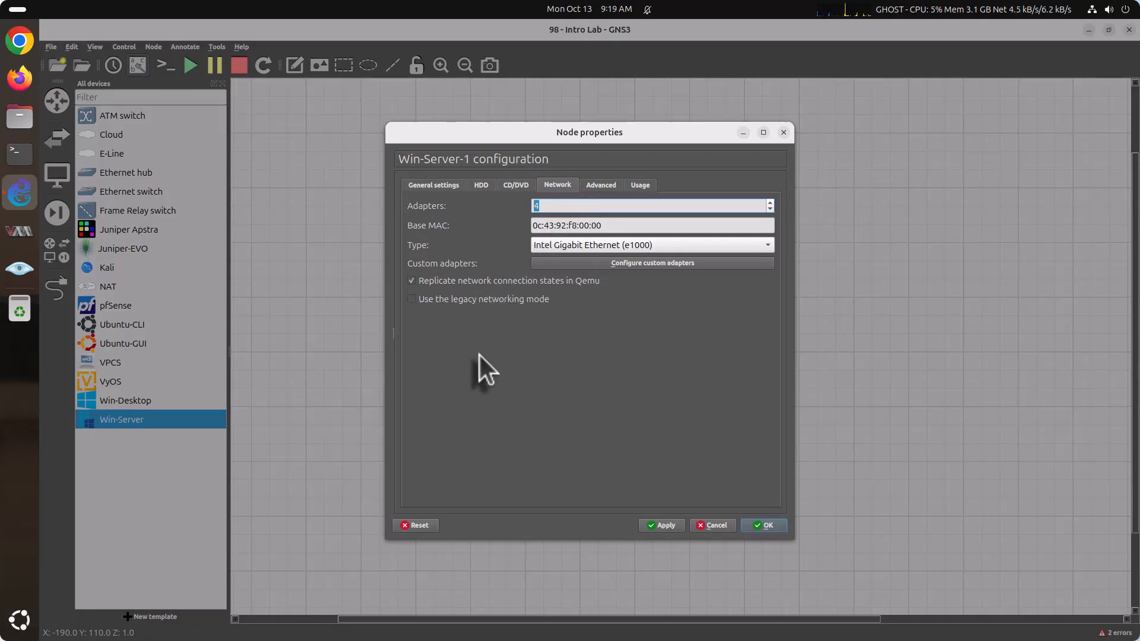
click(604, 183)
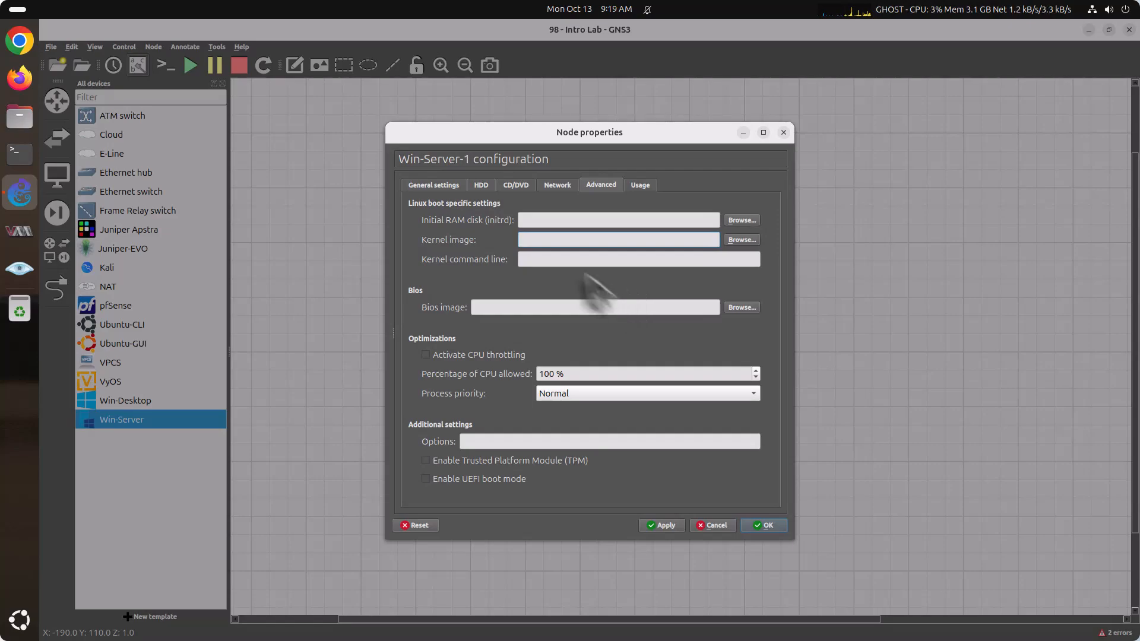
click(643, 185)
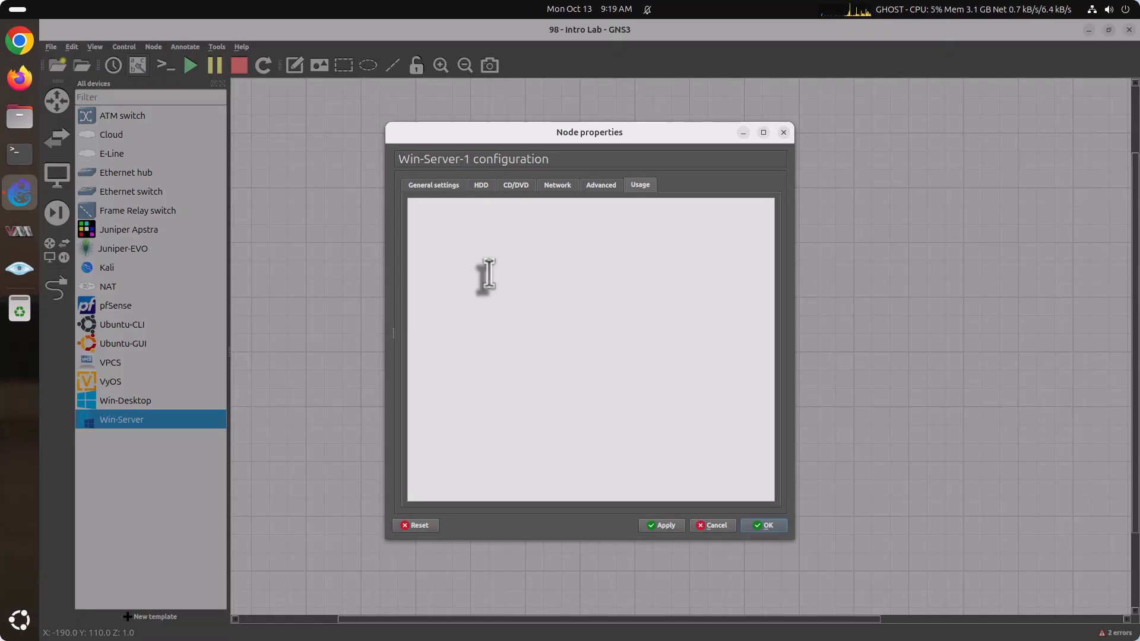
click(766, 526)
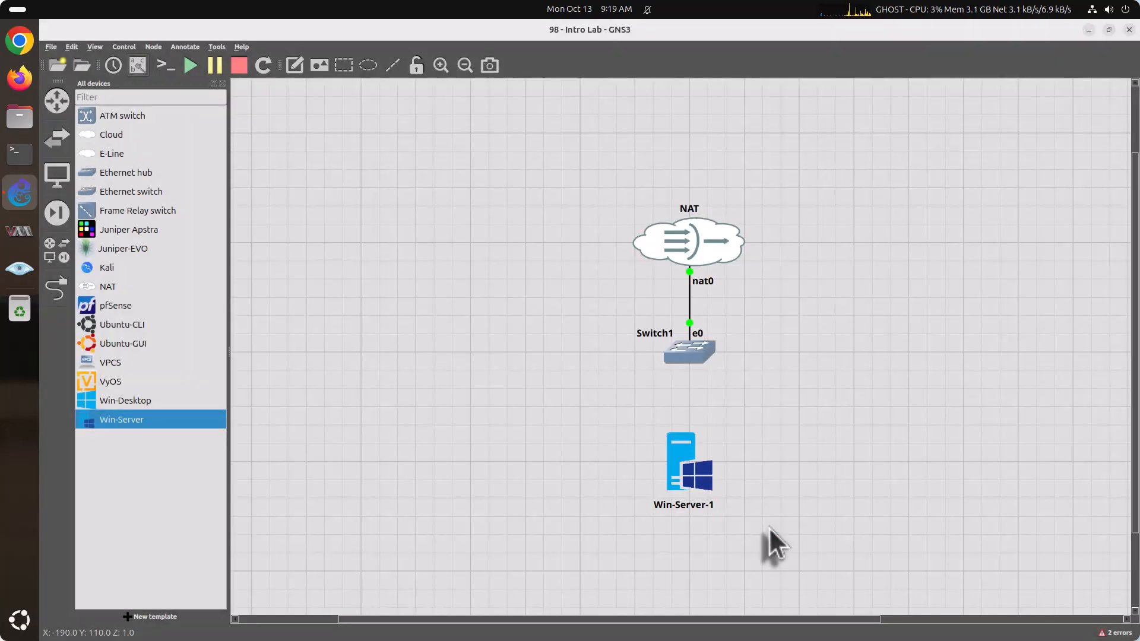
- Link Ethernet1 on Switch1 to Ethernet0 on Win-Server-1, then stop adding links
click(57, 289)
click(684, 355)
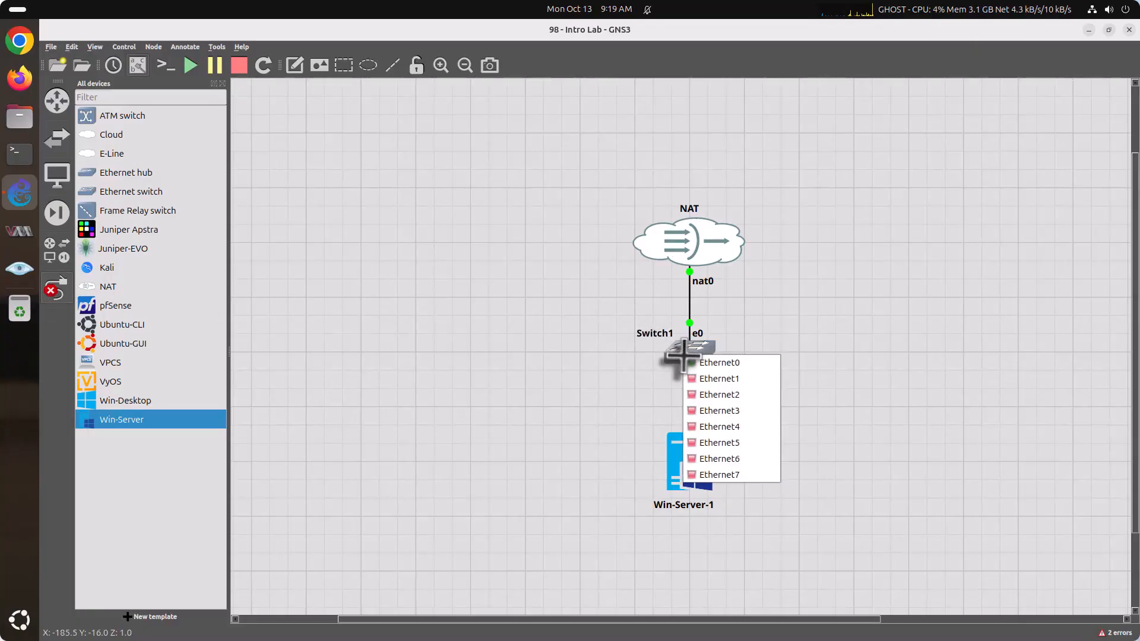
click(699, 379)
click(675, 441)
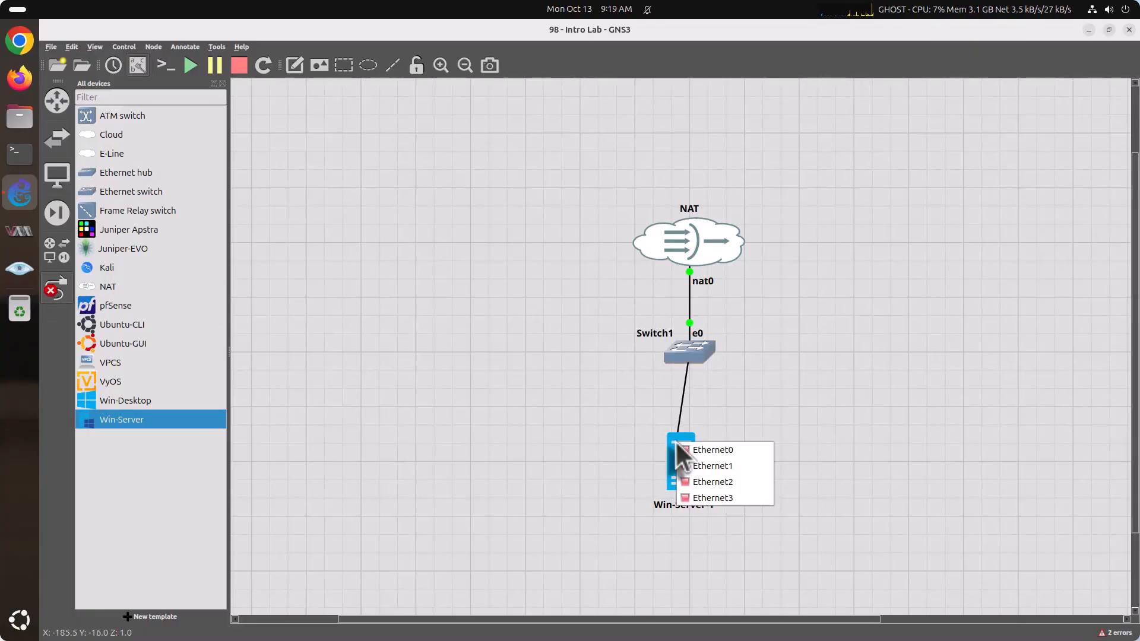
click(683, 449)
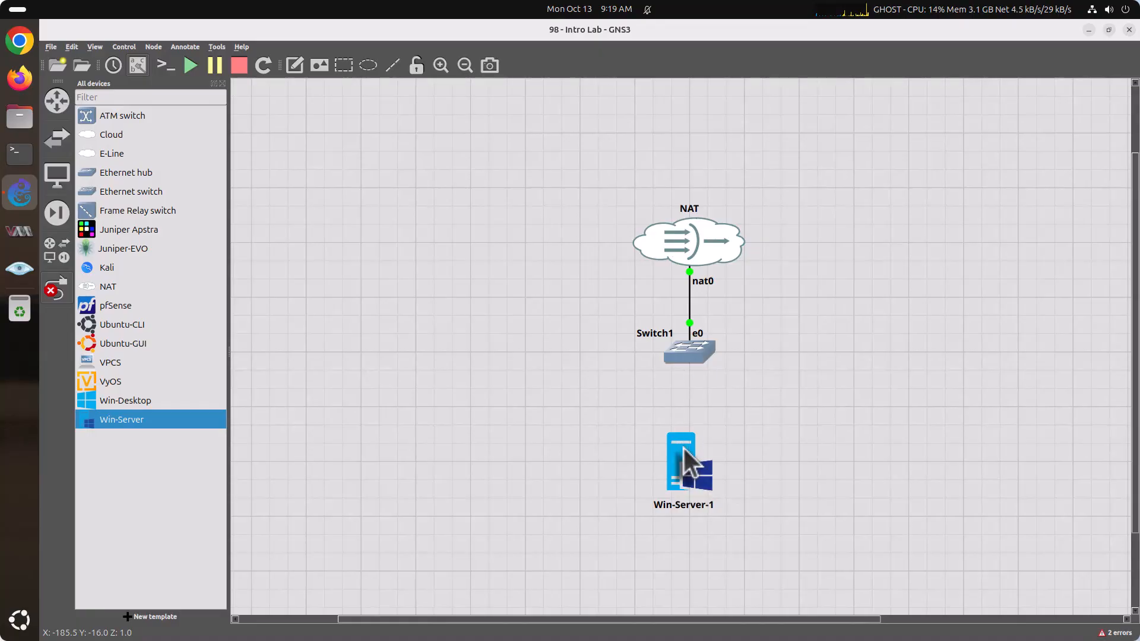
key(Escape)
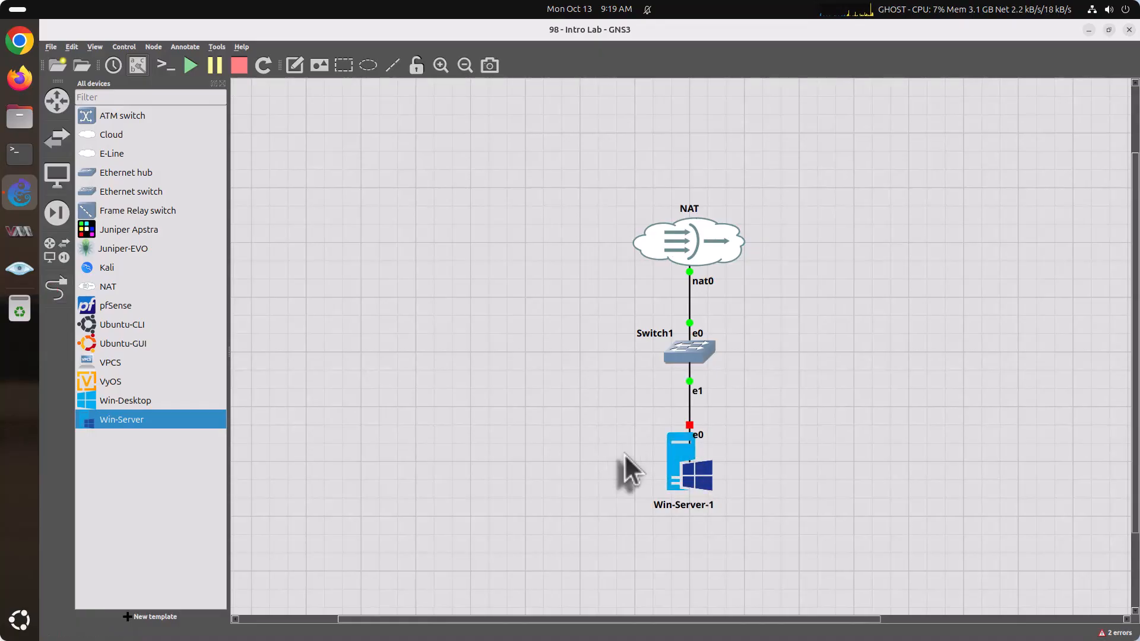
- Configure the Win-Server device template with 32768 MB of RAM and save it
right_click(130, 420)
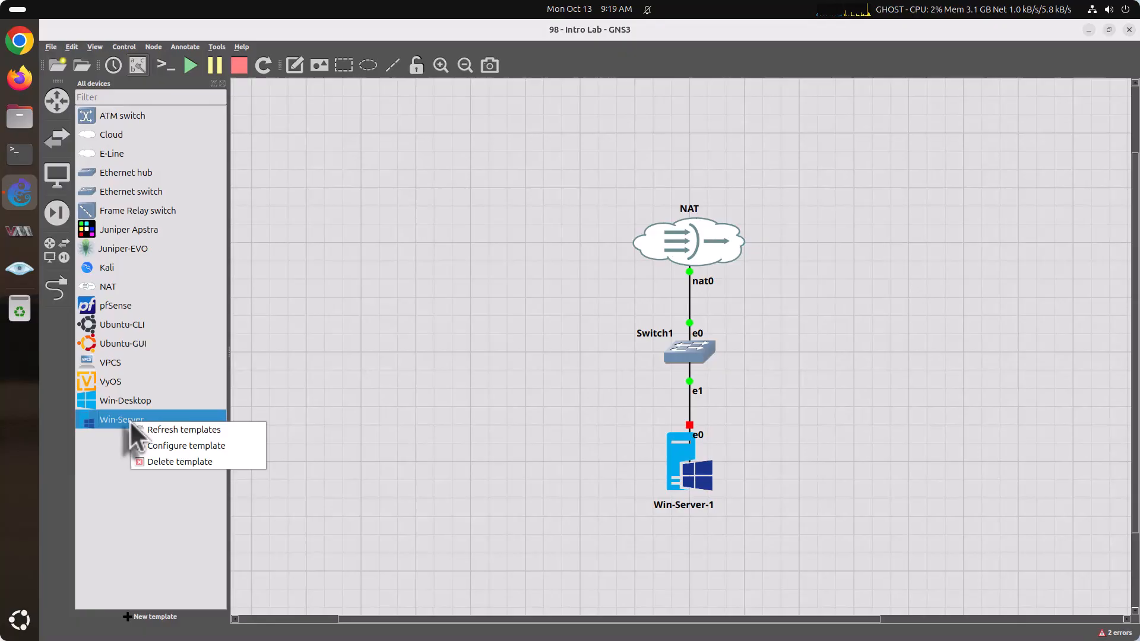
click(159, 448)
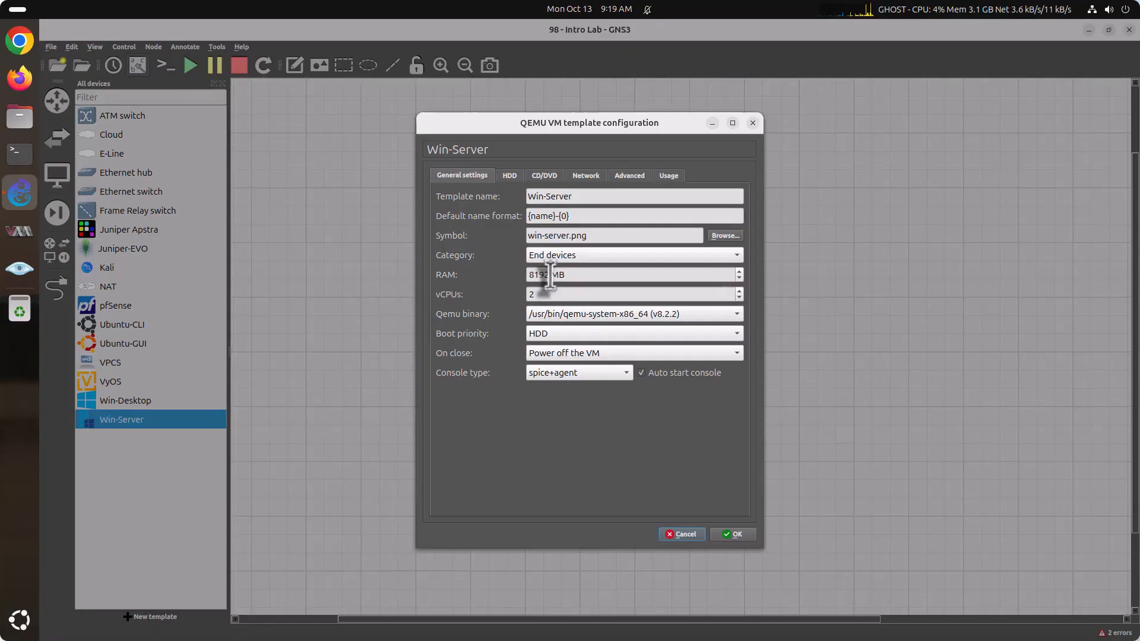
drag(551, 275, 512, 272)
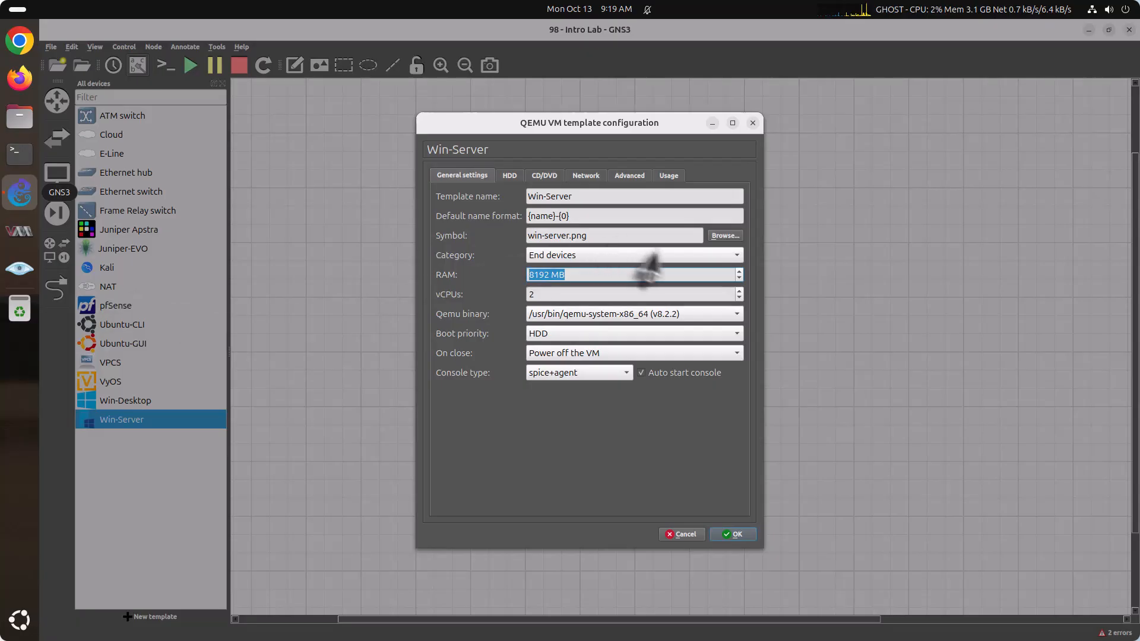
click(610, 273)
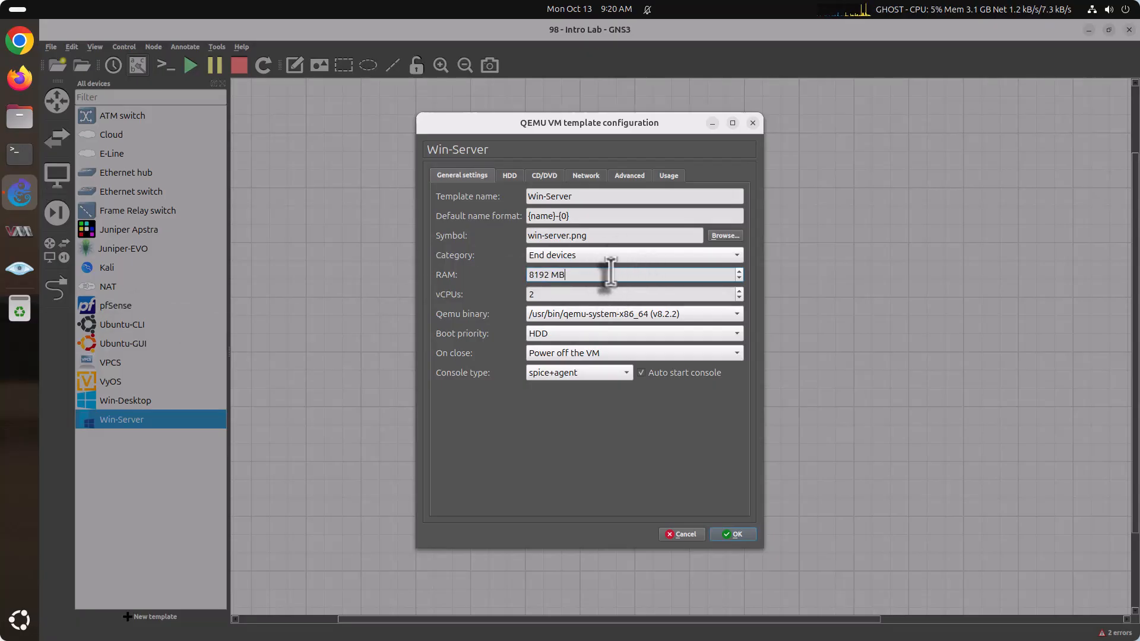
key(BackSpace)
key(BackSpace)
key(BackSpace)
key(BackSpace)
text(32768)
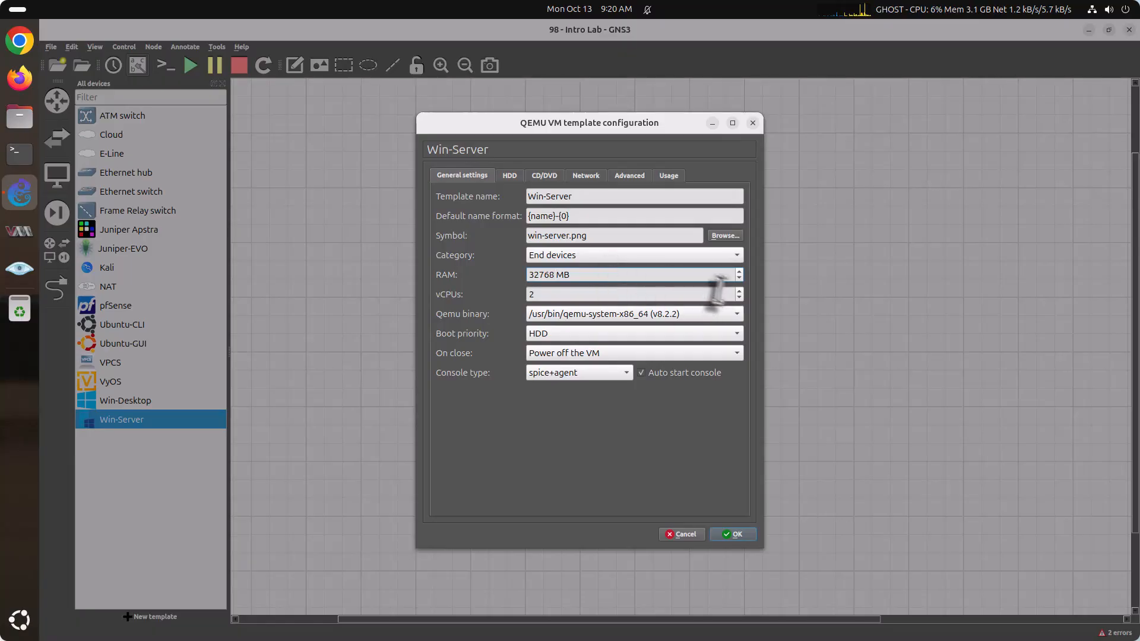
click(735, 534)
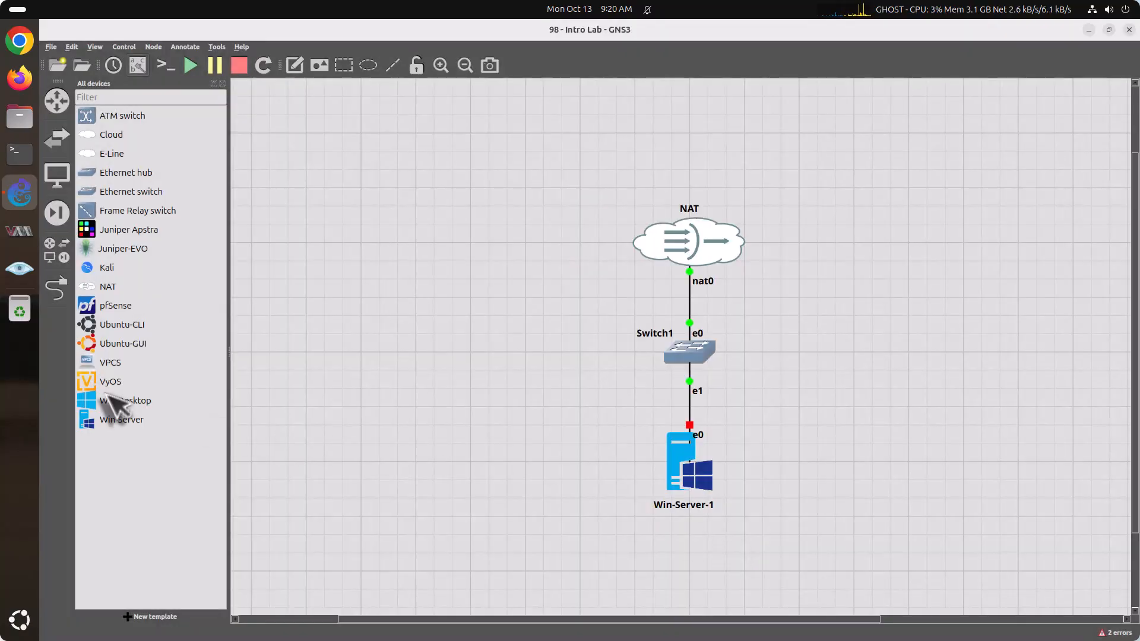
- Add a second Win-Server node to the left of Win-Server-1 and compare the two nodes' settings without changing them
drag(95, 421, 526, 383)
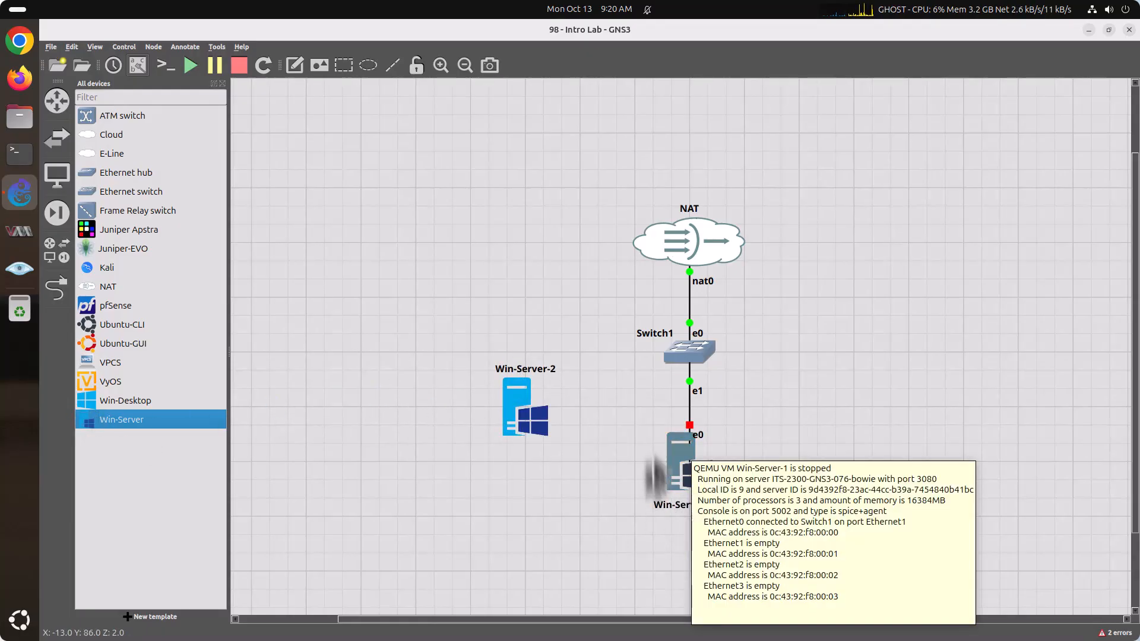
click(686, 473)
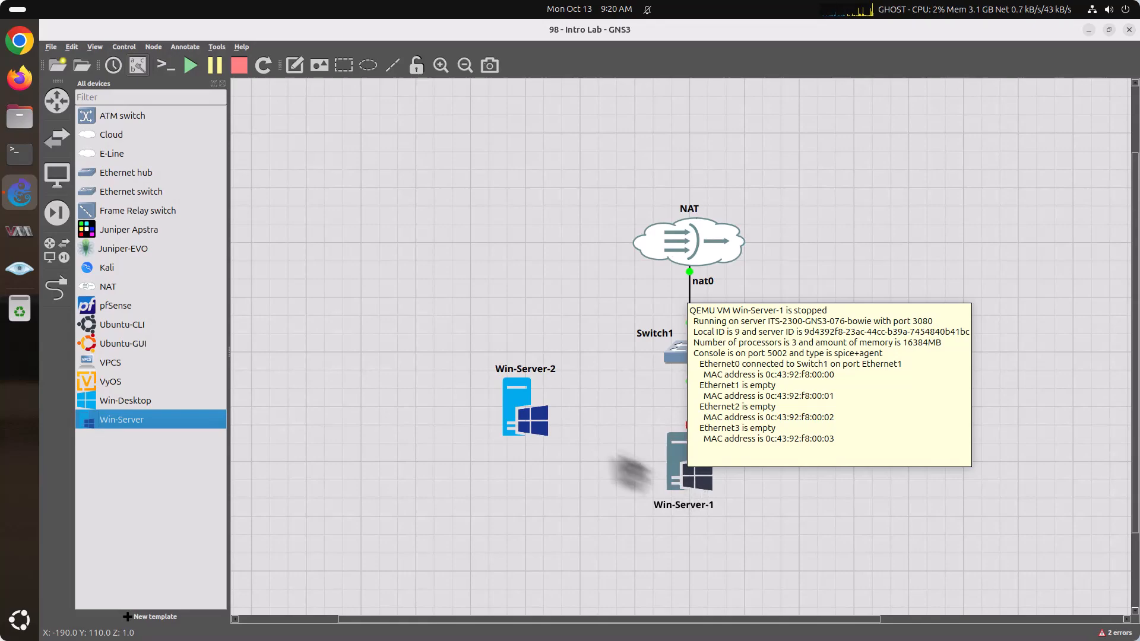
right_click(512, 405)
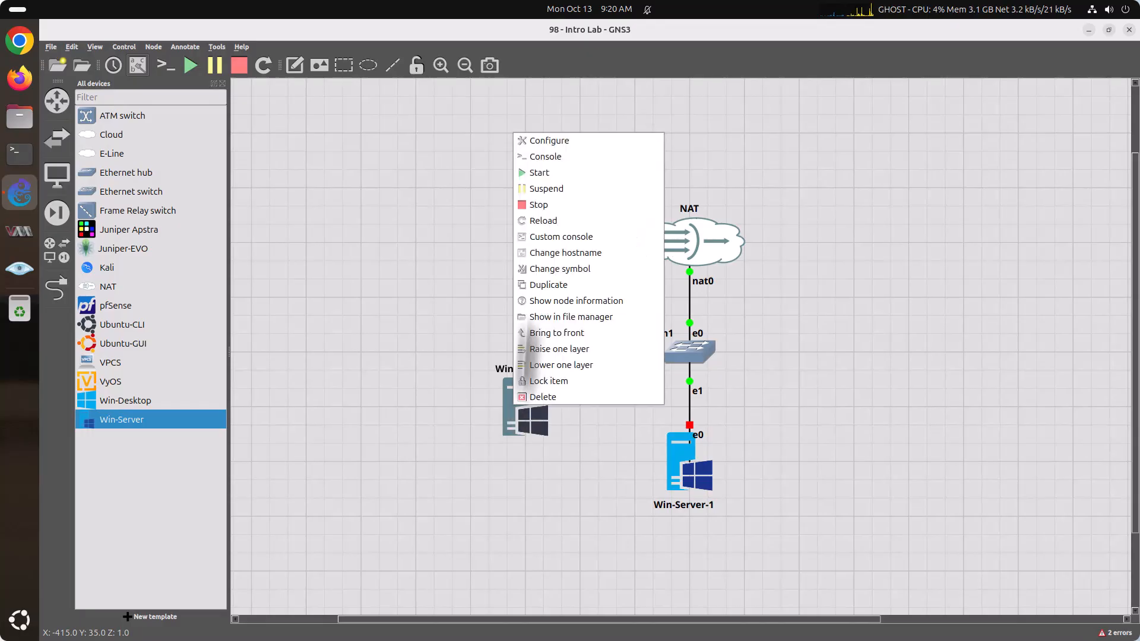
click(537, 140)
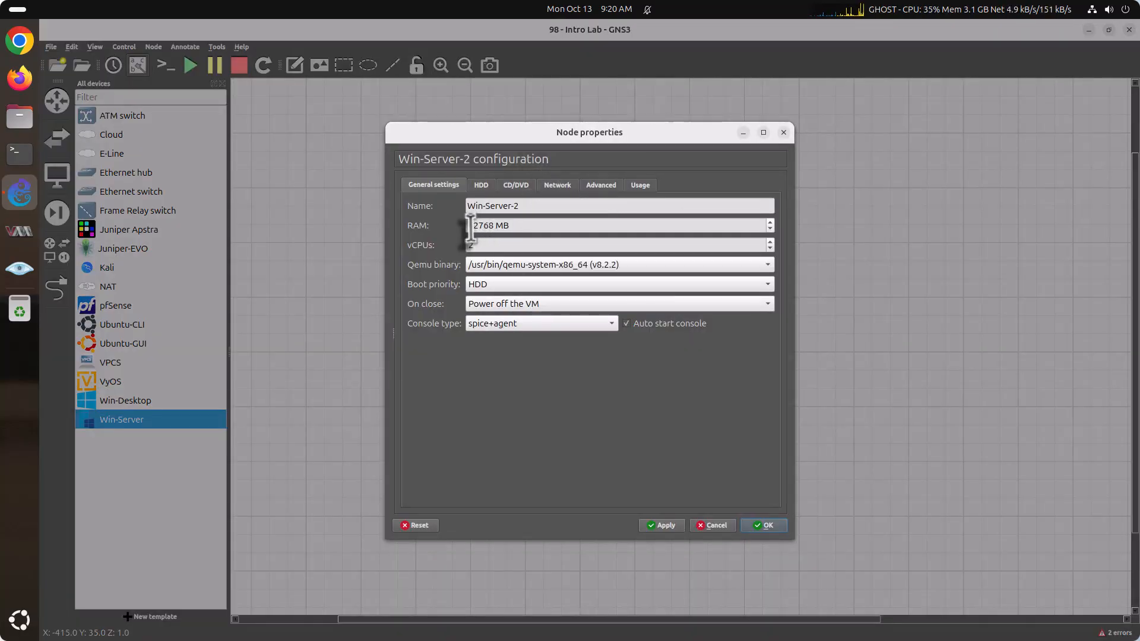
click(718, 526)
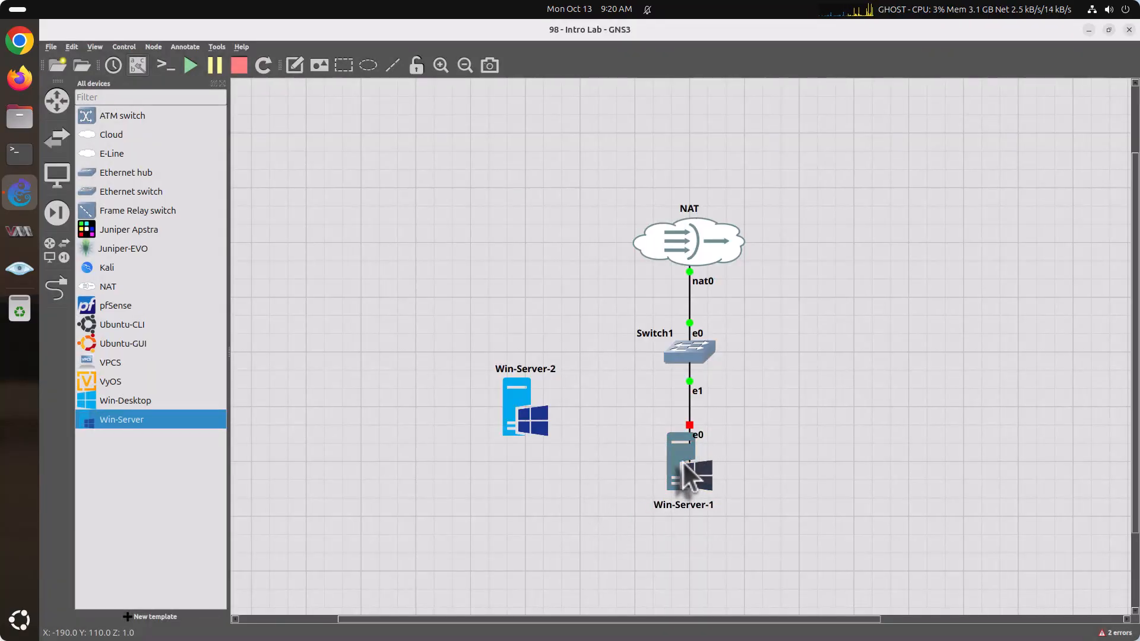
mouse_move(682, 462)
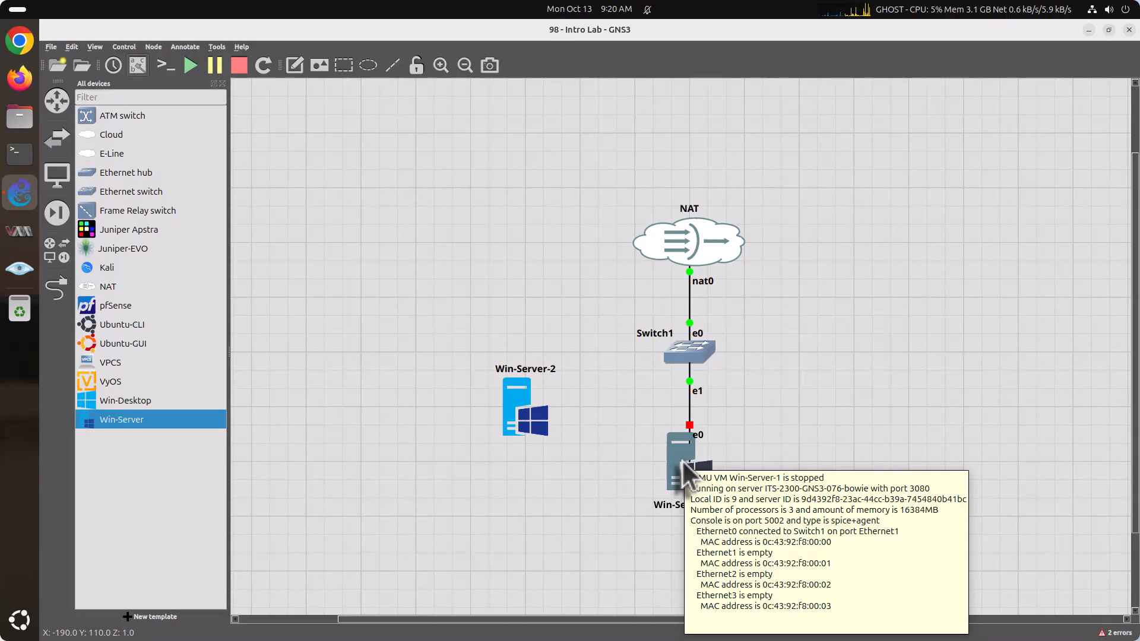